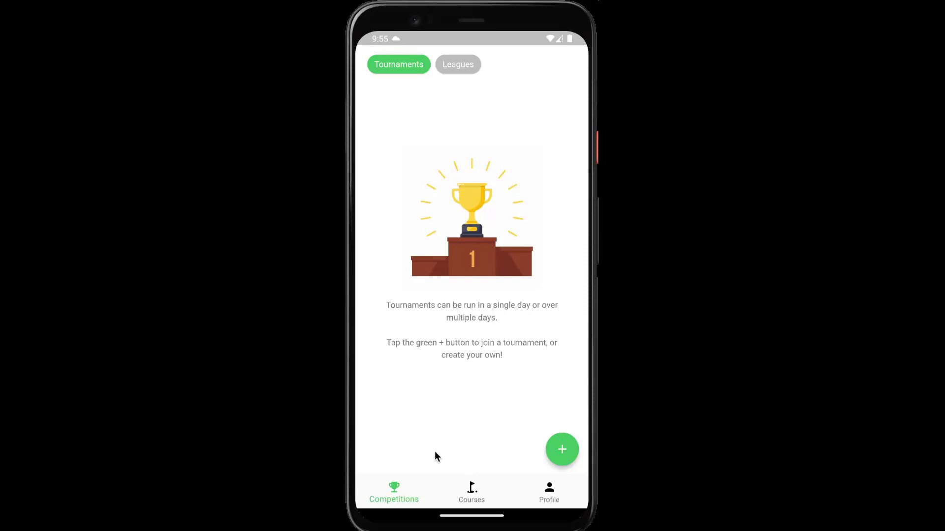
Step: Start a new tournament named 'Team Tournament'
{"action": "left_click", "coordinate": [567, 453]}
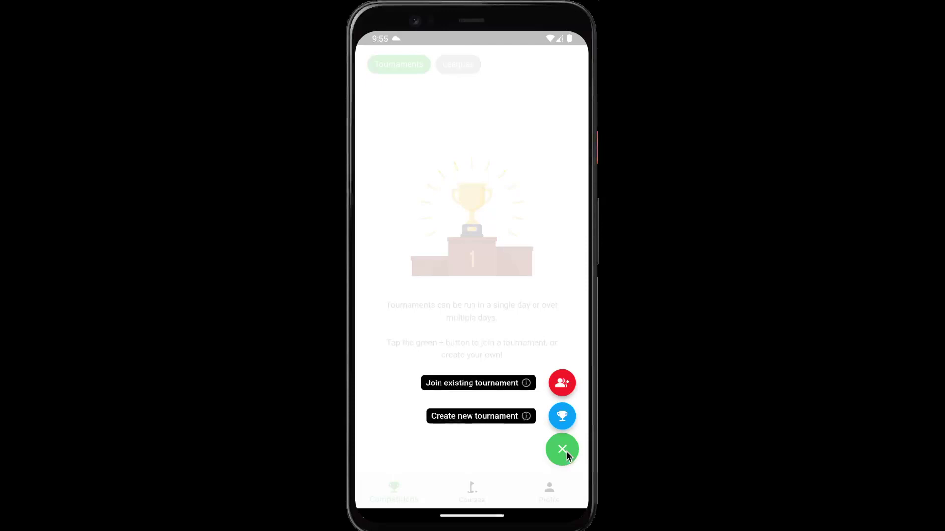
{"action": "left_click", "coordinate": [564, 425]}
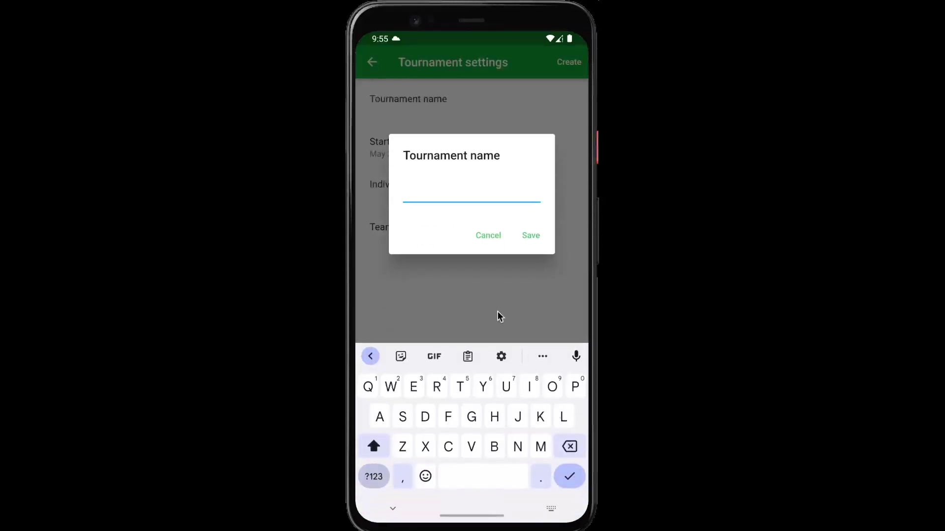
{"action": "type", "text": "Team Tour"}
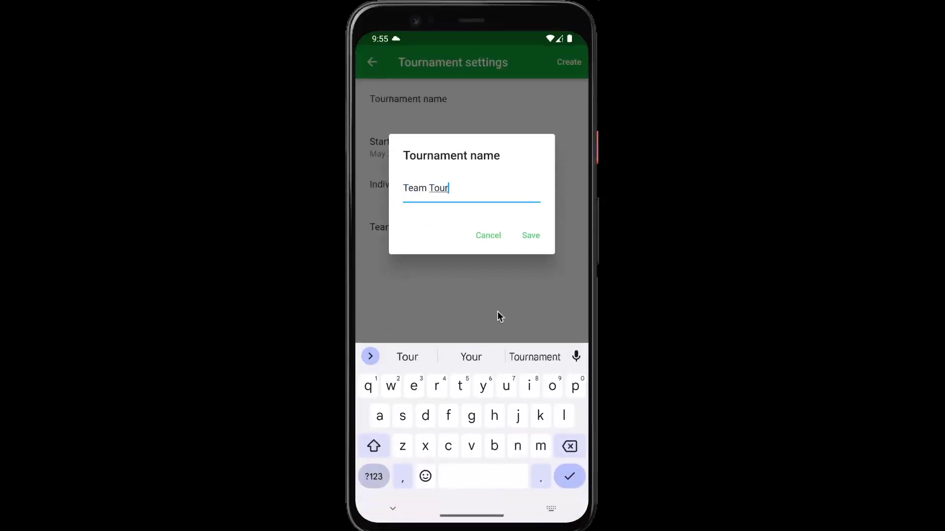
{"action": "type", "text": "nament"}
{"action": "left_click", "coordinate": [538, 233]}
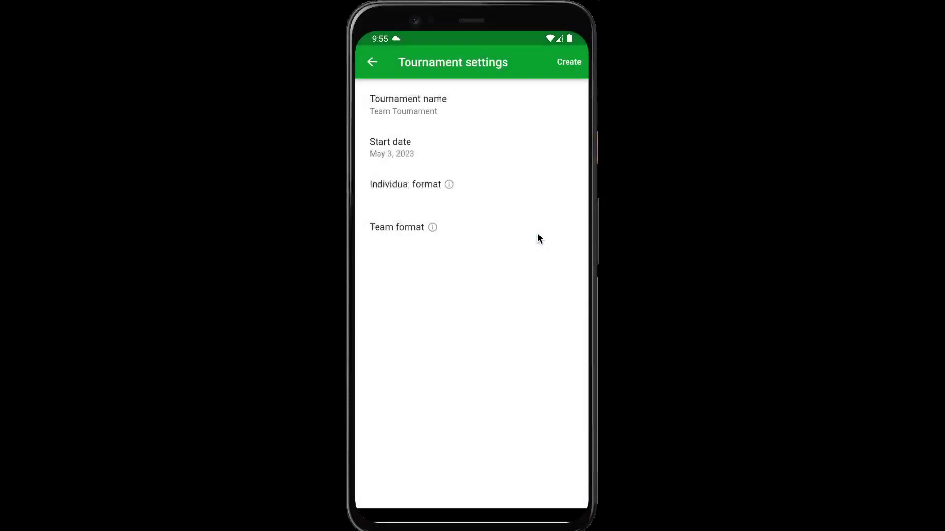
Step: Set the team format to Scramble and create the tournament
{"action": "left_click", "coordinate": [399, 230]}
{"action": "left_click_drag", "start_coordinate": [407, 327], "coordinate": [415, 206]}
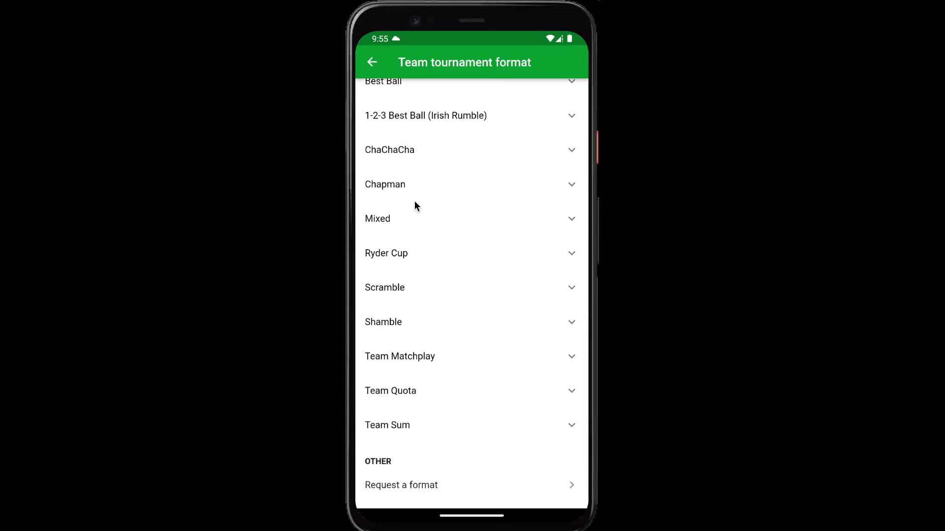
{"action": "left_click", "coordinate": [414, 282]}
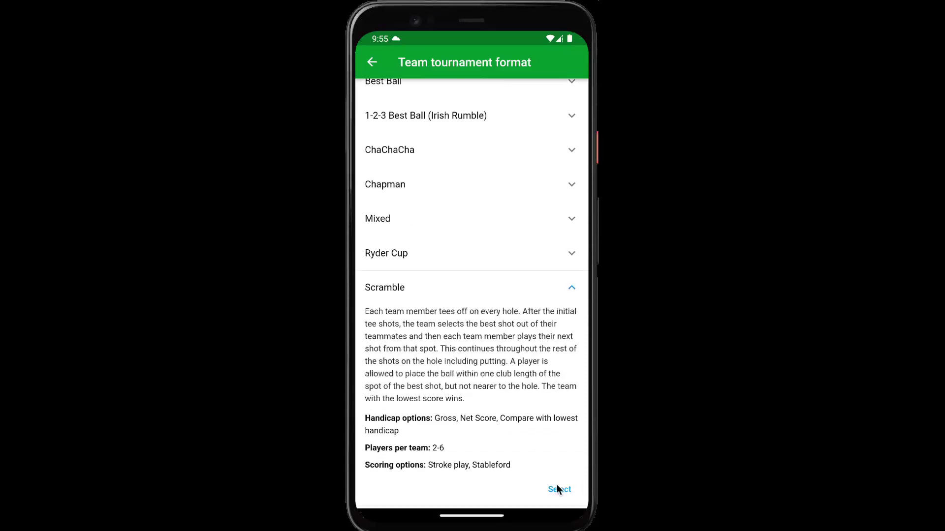
{"action": "left_click", "coordinate": [559, 488]}
{"action": "left_click", "coordinate": [569, 65]}
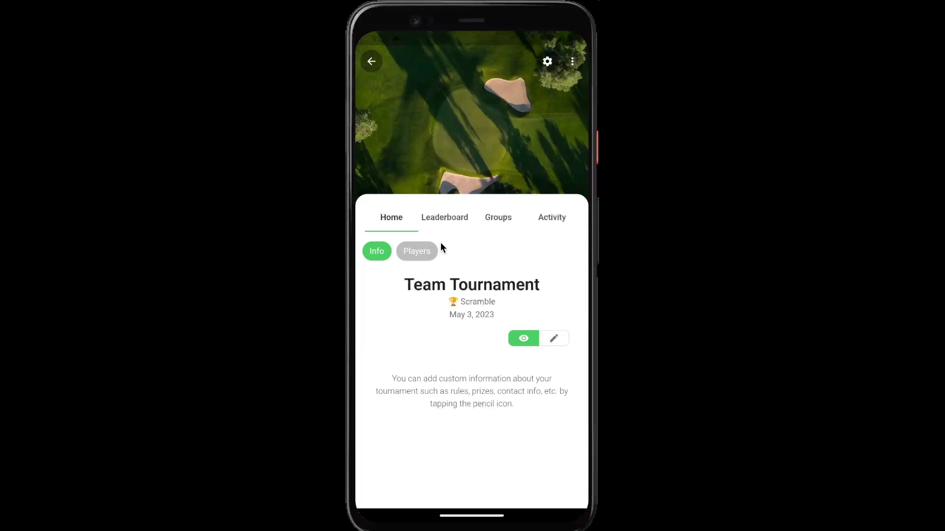
Step: Create new players User One and User Two from the tournament's player list
{"action": "left_click", "coordinate": [418, 249]}
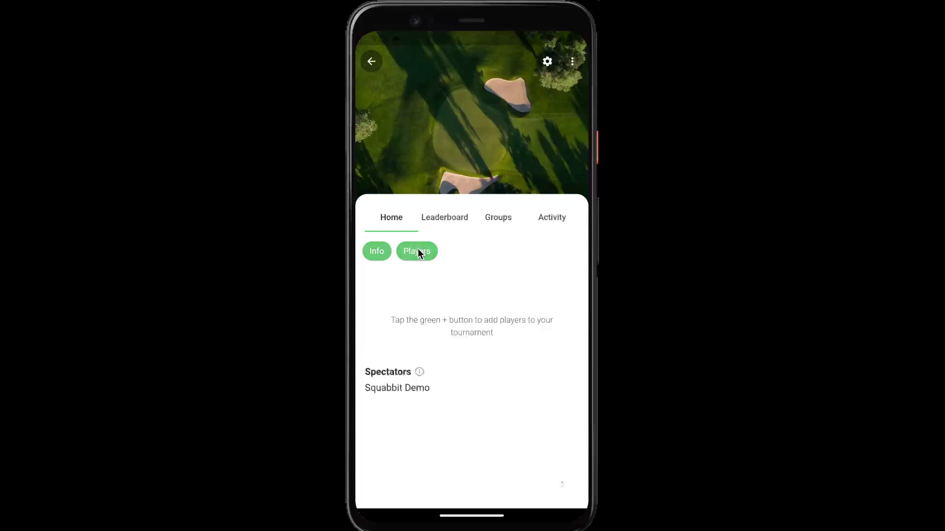
{"action": "left_click", "coordinate": [559, 481]}
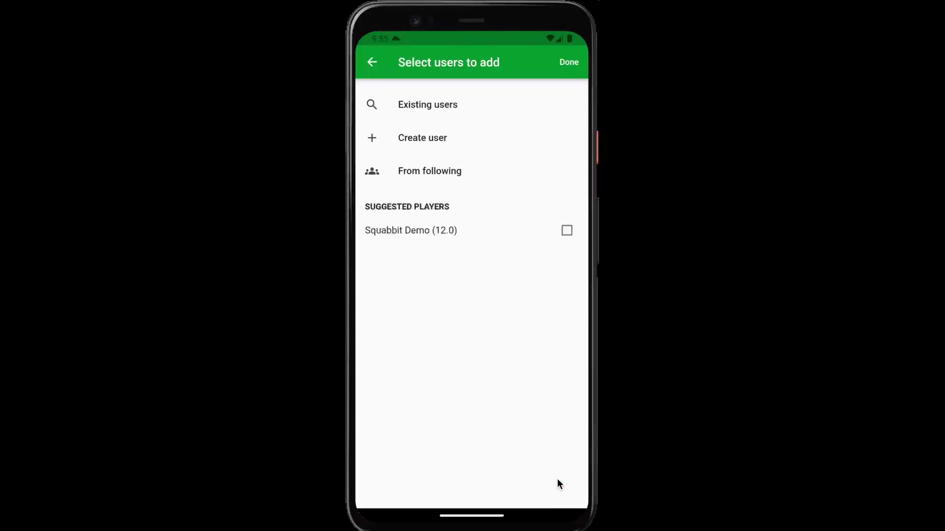
{"action": "left_click", "coordinate": [432, 137]}
{"action": "type", "text": "User"}
{"action": "key", "text": "Tab"}
{"action": "type", "text": "One"}
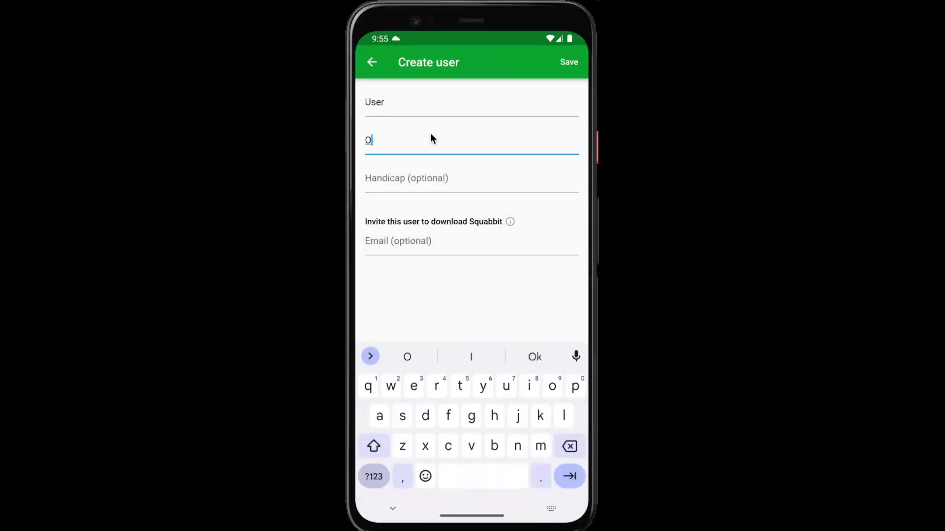
{"action": "left_click", "coordinate": [569, 62]}
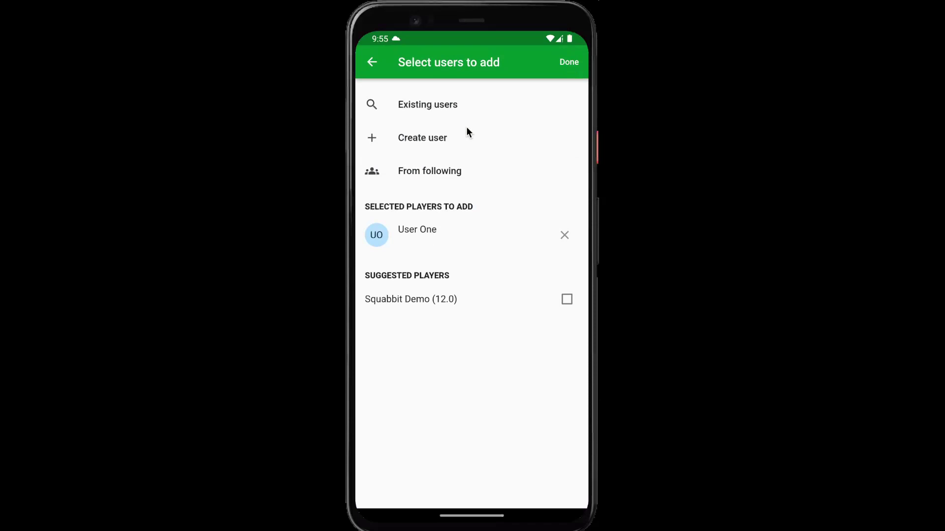
{"action": "left_click", "coordinate": [461, 130]}
{"action": "type", "text": "User"}
{"action": "key", "text": "Tab"}
{"action": "type", "text": "Two"}
{"action": "left_click", "coordinate": [567, 62]}
Step: Create User Three and User Four, then add all four players to the tournament
{"action": "left_click", "coordinate": [430, 134]}
{"action": "type", "text": "User"}
{"action": "key", "text": "Tab"}
{"action": "type", "text": "Three"}
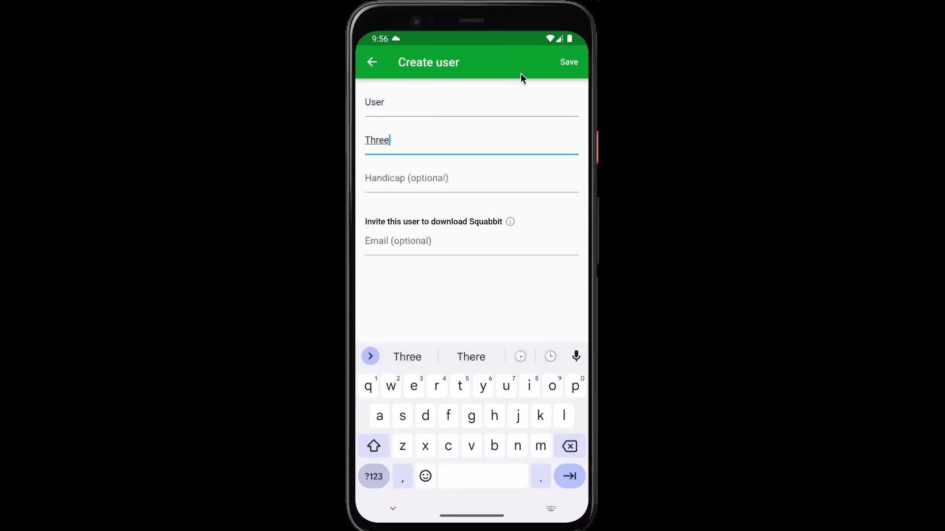
{"action": "left_click", "coordinate": [567, 62]}
{"action": "left_click", "coordinate": [426, 139]}
{"action": "type", "text": "User"}
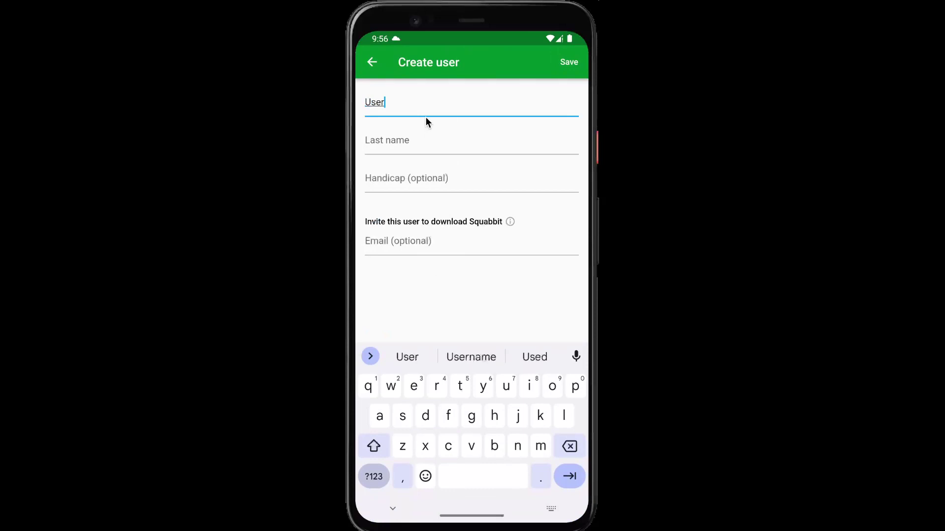
{"action": "key", "text": "Tab"}
{"action": "type", "text": "Four"}
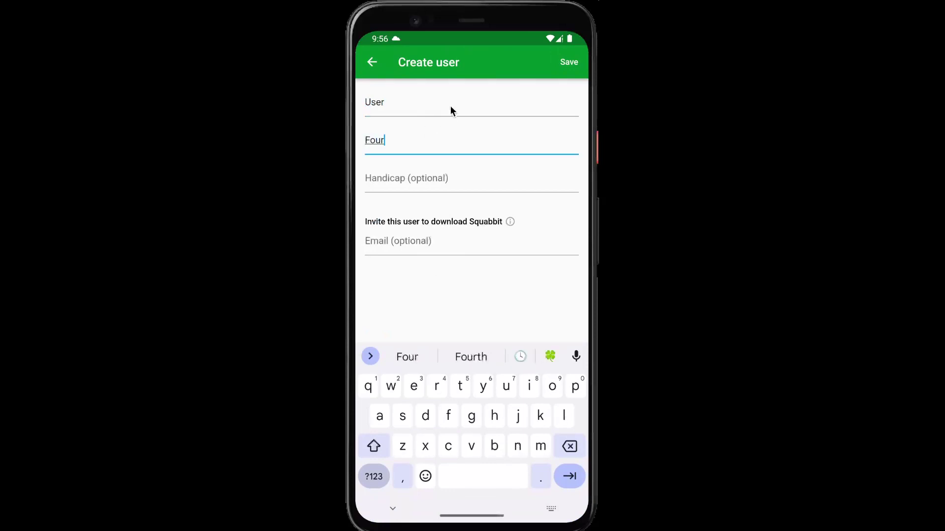
{"action": "left_click", "coordinate": [562, 65]}
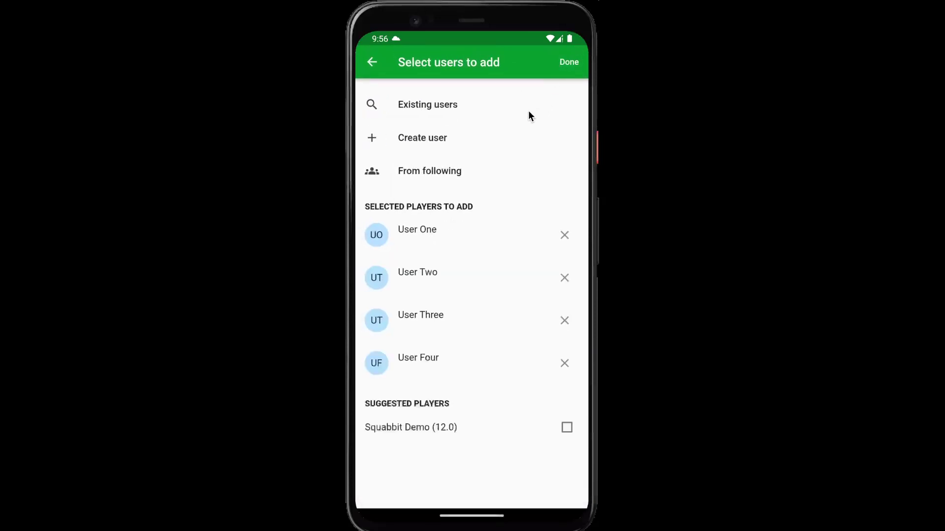
{"action": "left_click", "coordinate": [569, 63]}
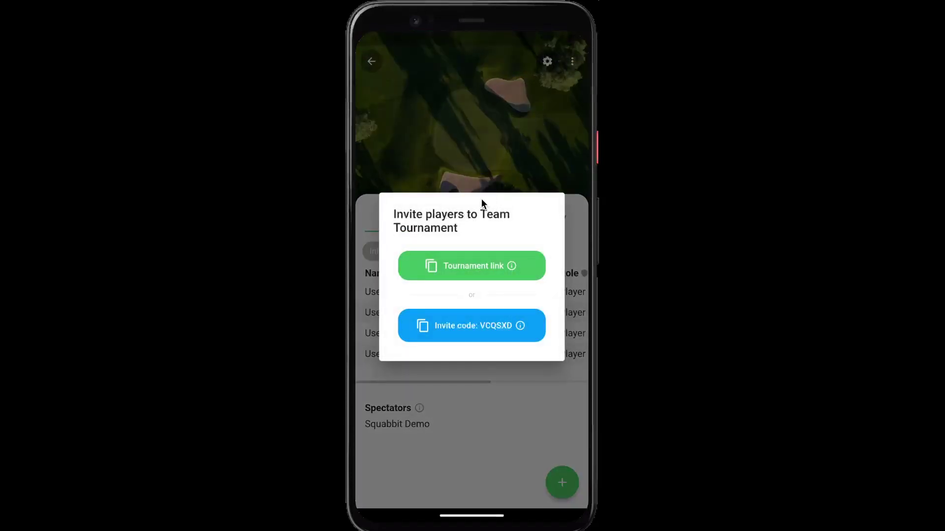
Step: Close the invite prompt and show the empty Scramble leaderboard
{"action": "left_click", "coordinate": [472, 167]}
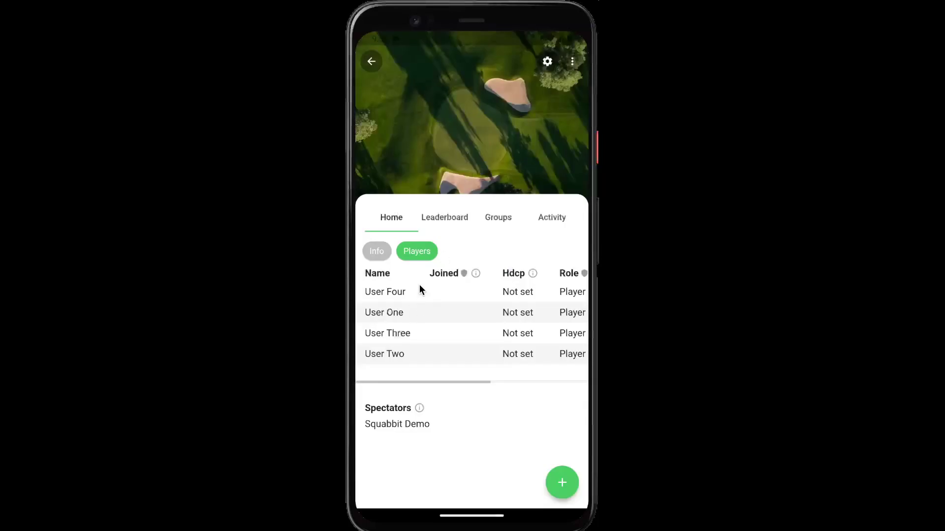
{"action": "left_click", "coordinate": [444, 217]}
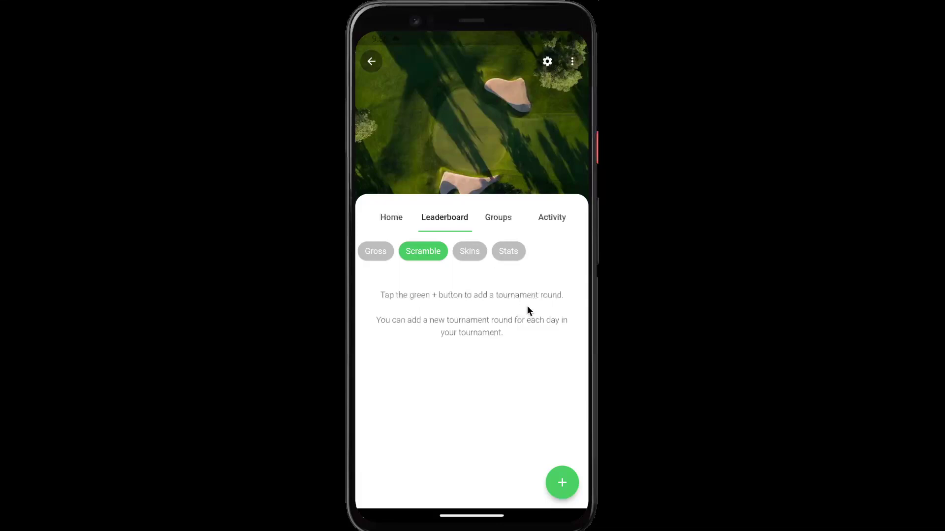
Step: Add Round 1 at Shelburne Golf and Country Club, played from the Blue tees
{"action": "left_click", "coordinate": [560, 479]}
{"action": "left_click", "coordinate": [559, 447]}
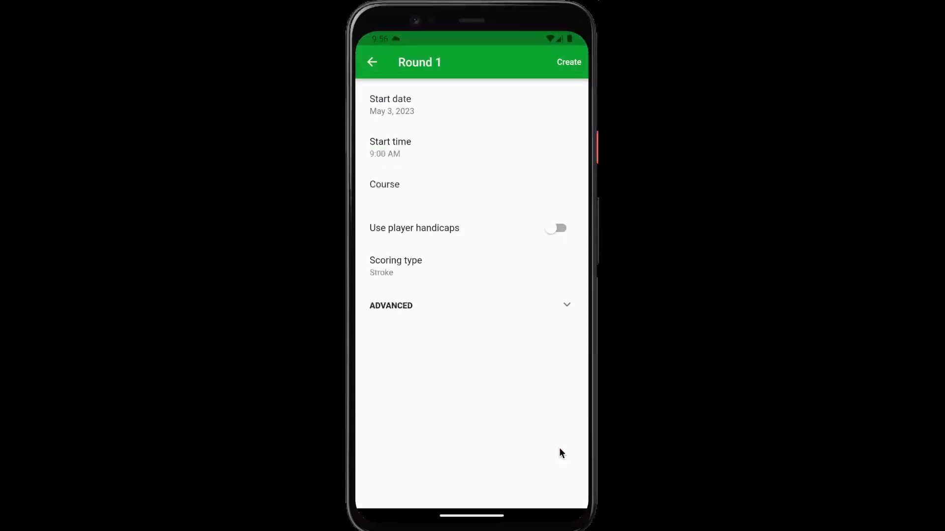
{"action": "left_click", "coordinate": [406, 186]}
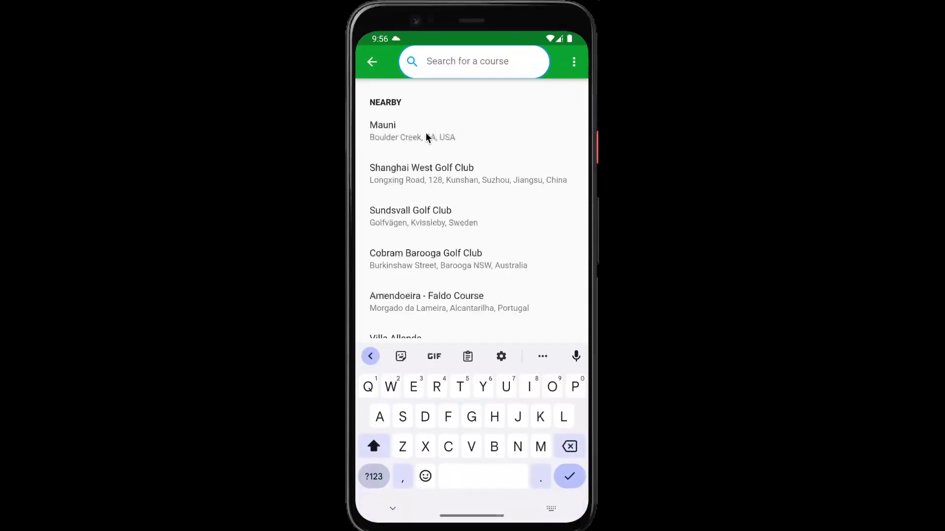
{"action": "type", "text": "Shelburne"}
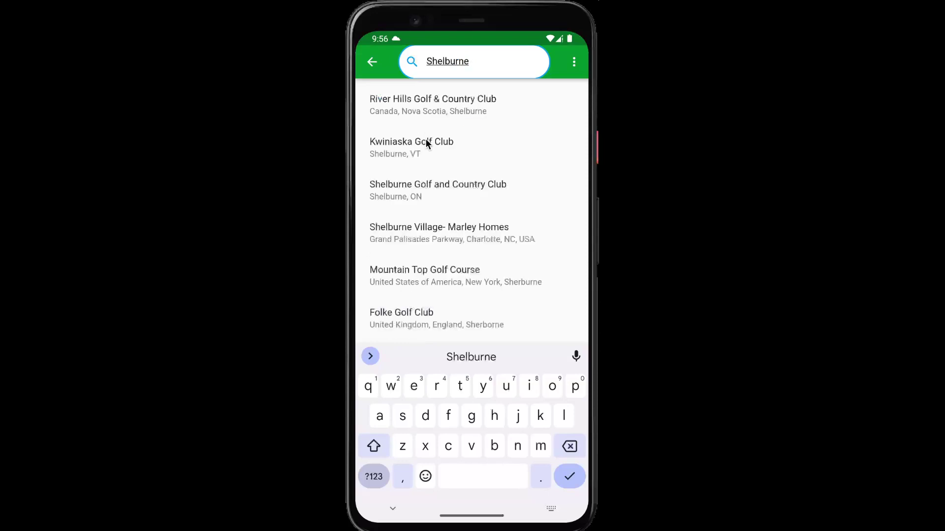
{"action": "left_click", "coordinate": [420, 179]}
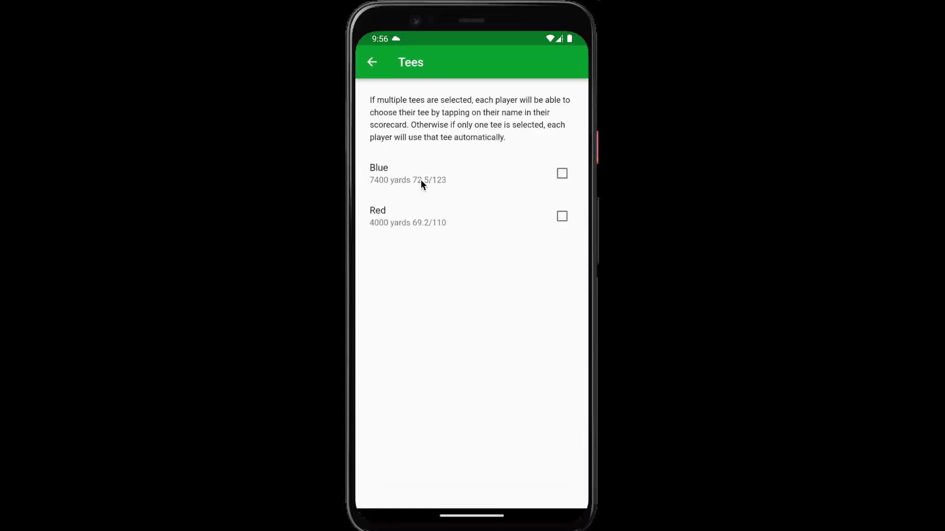
{"action": "left_click", "coordinate": [421, 179]}
{"action": "left_click", "coordinate": [372, 62]}
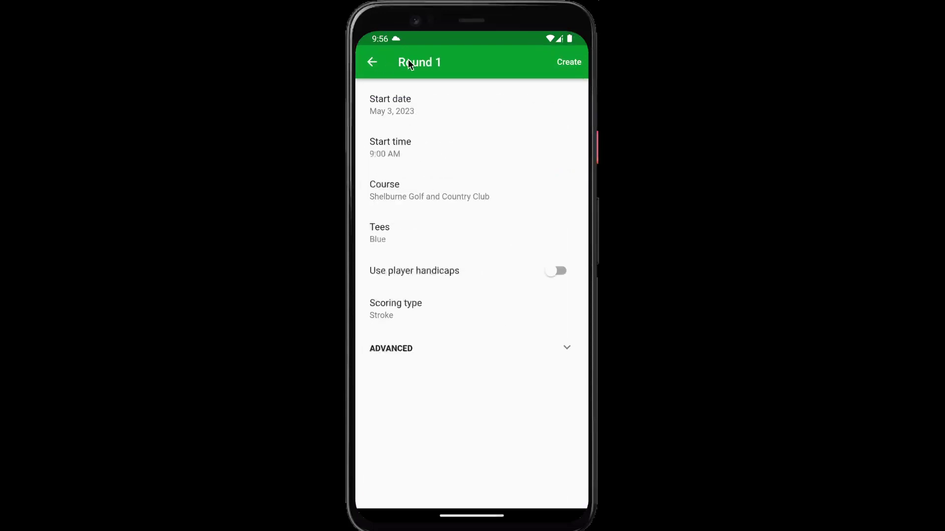
{"action": "left_click", "coordinate": [566, 60]}
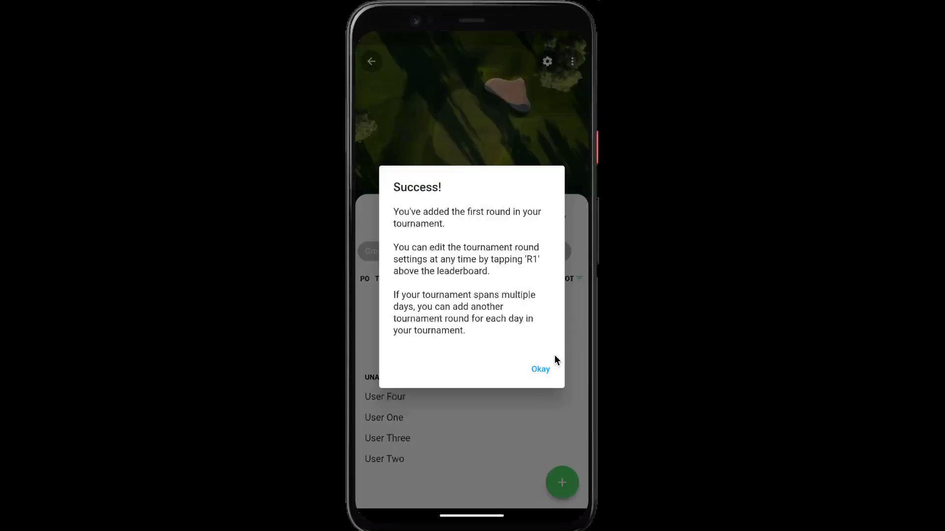
Step: Dismiss the success message and begin creating a new team from player selection
{"action": "left_click", "coordinate": [541, 369]}
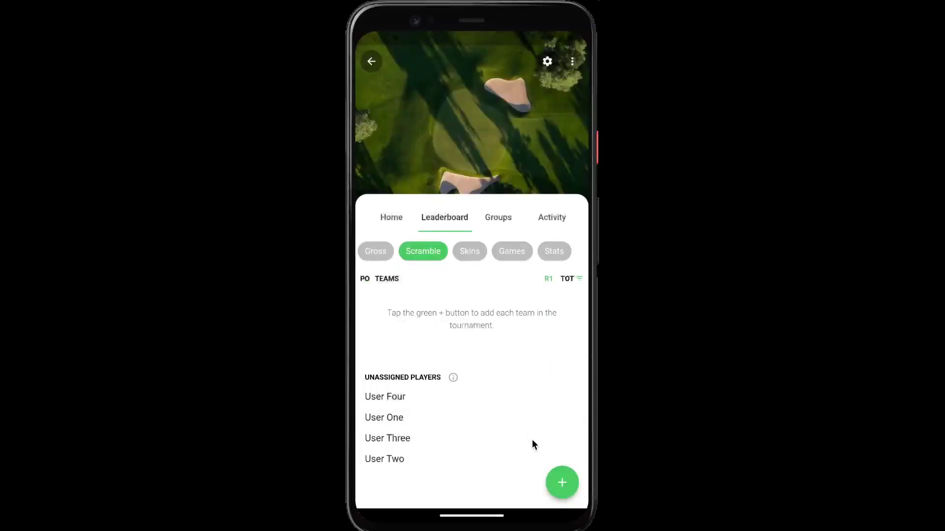
{"action": "left_click", "coordinate": [561, 485]}
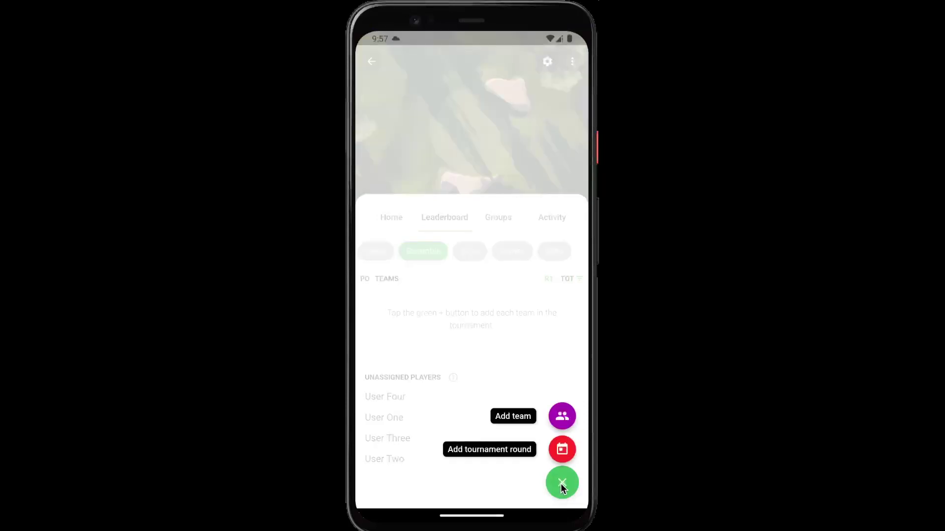
{"action": "left_click", "coordinate": [561, 419]}
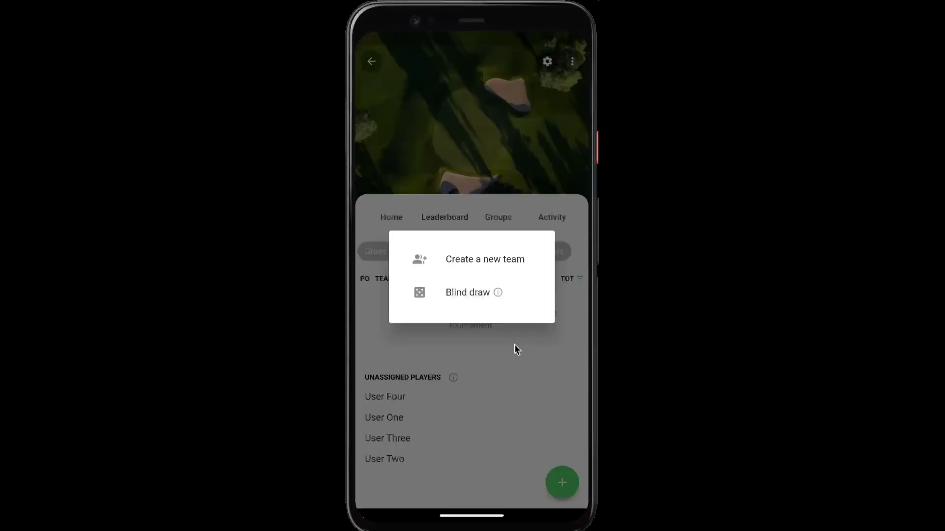
{"action": "left_click", "coordinate": [488, 260]}
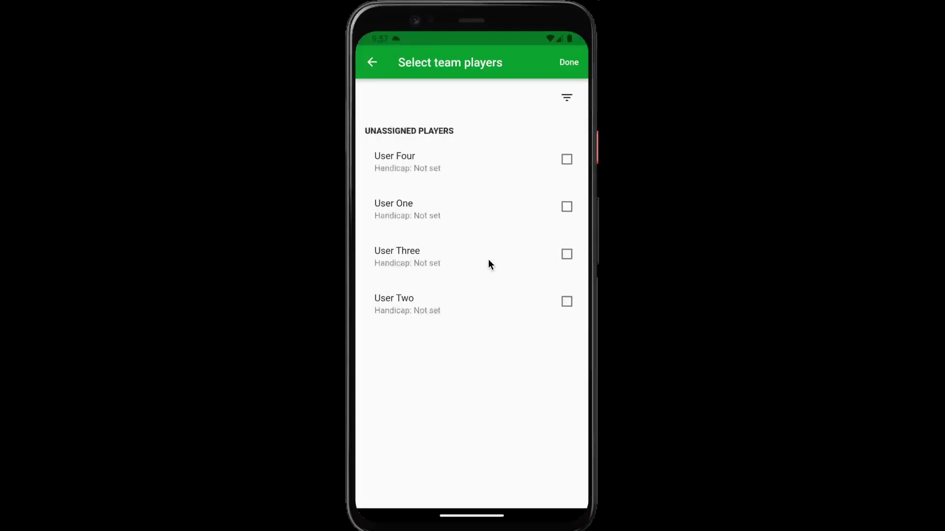
Step: Create Team 1 with User One and User Two, keeping the default team name
{"action": "left_click", "coordinate": [467, 216]}
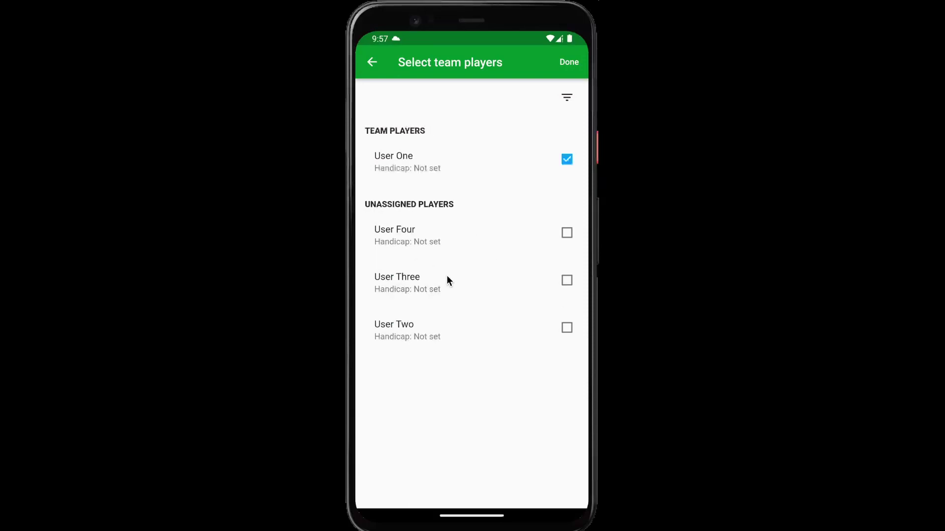
{"action": "left_click", "coordinate": [431, 327]}
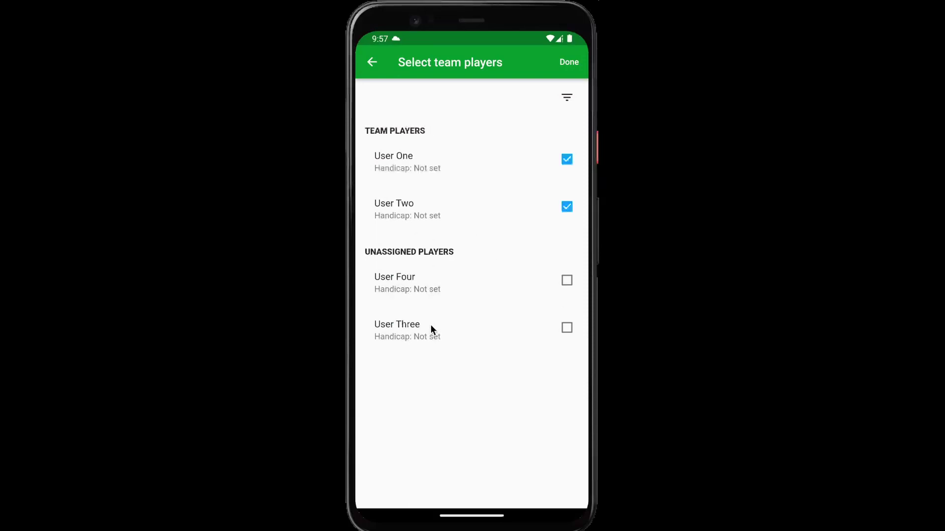
{"action": "left_click", "coordinate": [565, 66]}
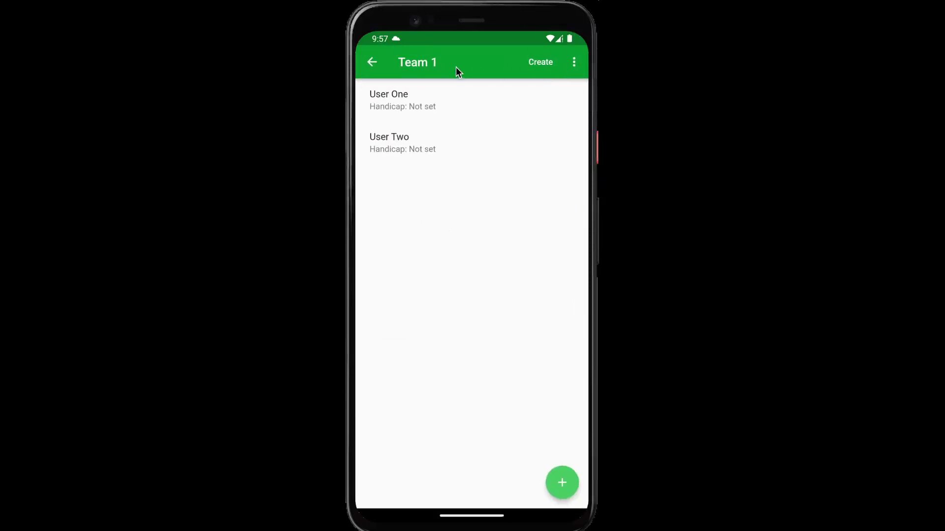
{"action": "left_click", "coordinate": [427, 69]}
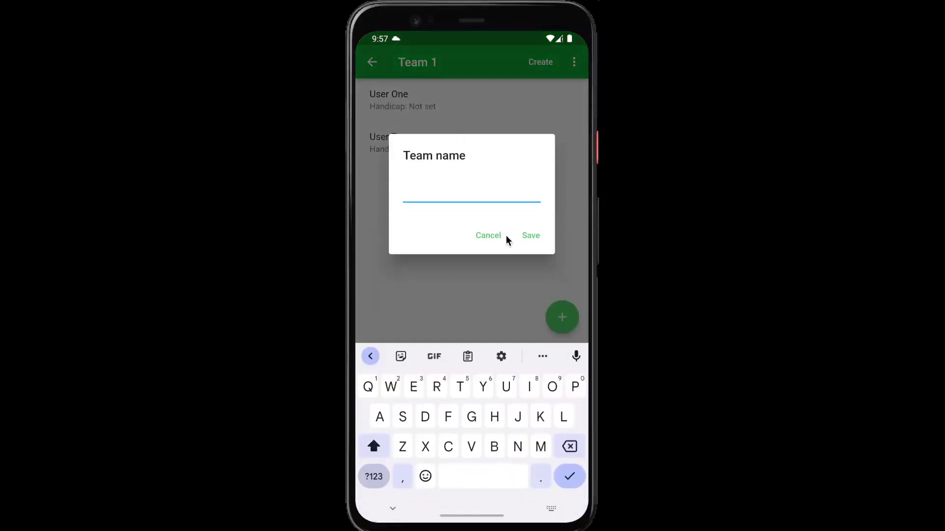
{"action": "left_click", "coordinate": [487, 235]}
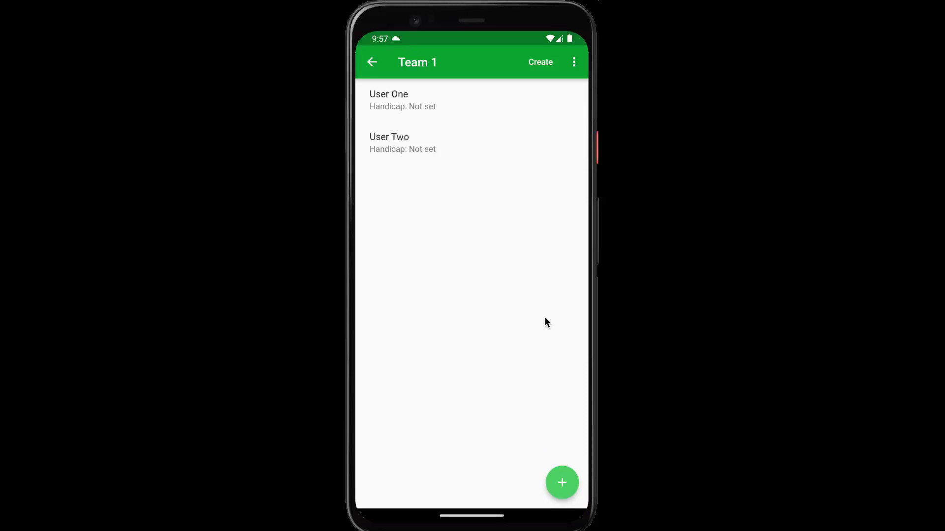
{"action": "left_click", "coordinate": [535, 64]}
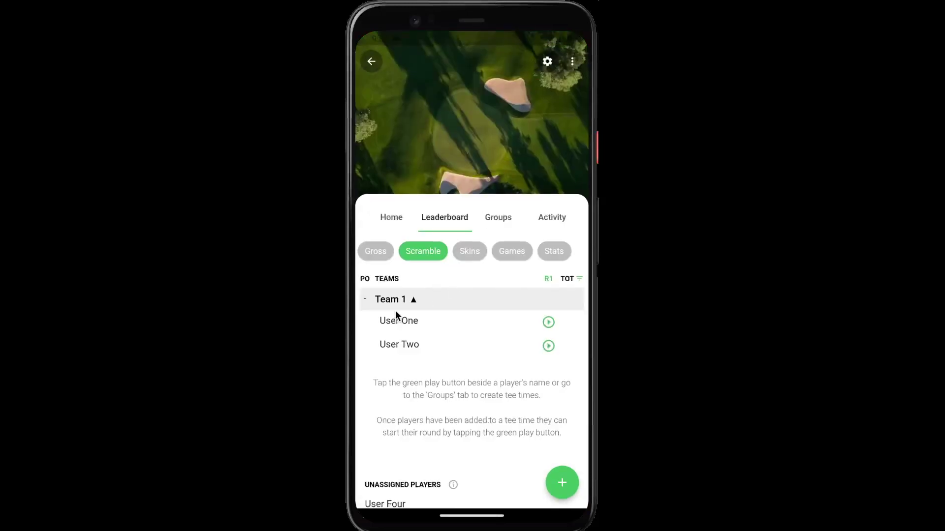
Step: Create Team 2 with User Four and User Three as its players
{"action": "left_click", "coordinate": [560, 485]}
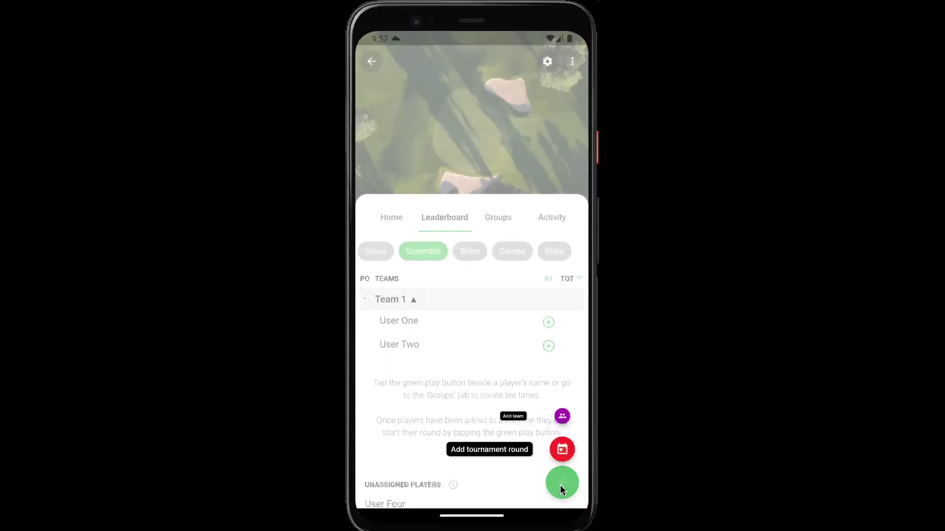
{"action": "left_click", "coordinate": [563, 417]}
{"action": "left_click", "coordinate": [503, 258]}
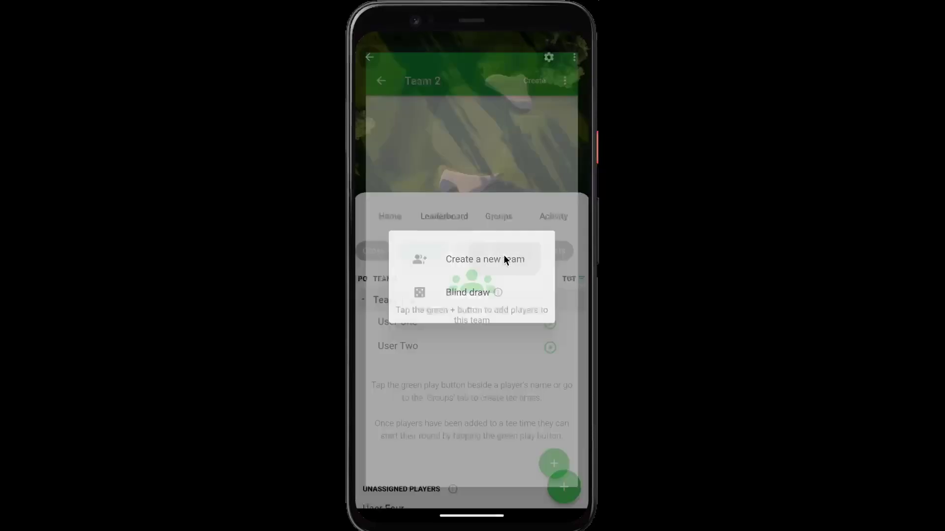
{"action": "left_click", "coordinate": [476, 159]}
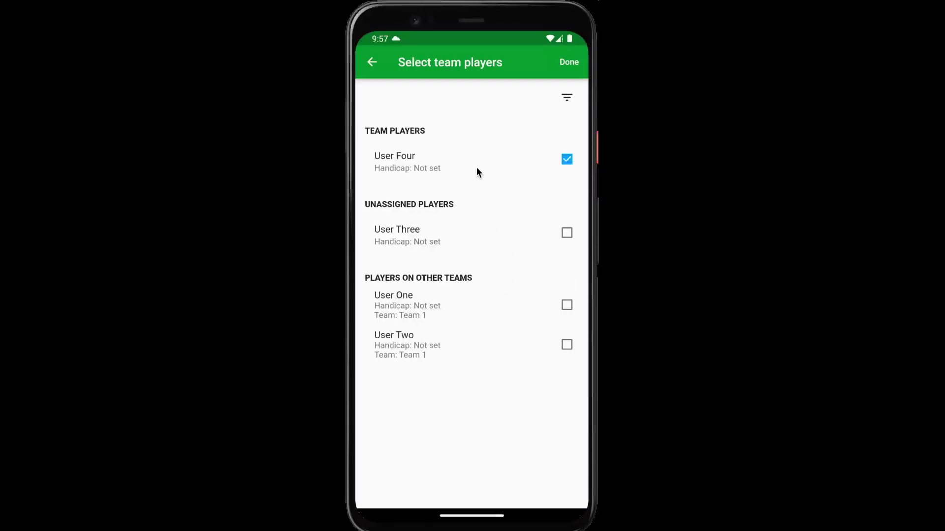
{"action": "left_click", "coordinate": [464, 218]}
{"action": "left_click", "coordinate": [565, 64]}
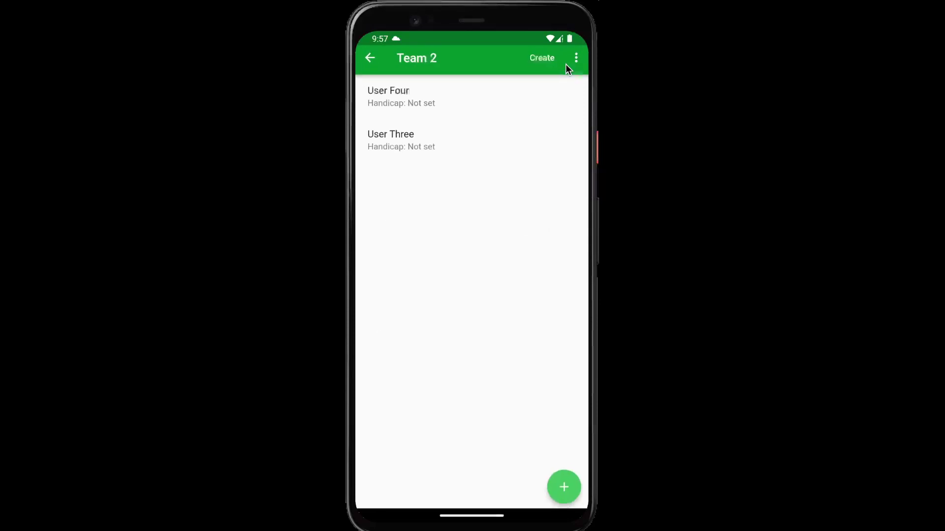
{"action": "left_click", "coordinate": [544, 64]}
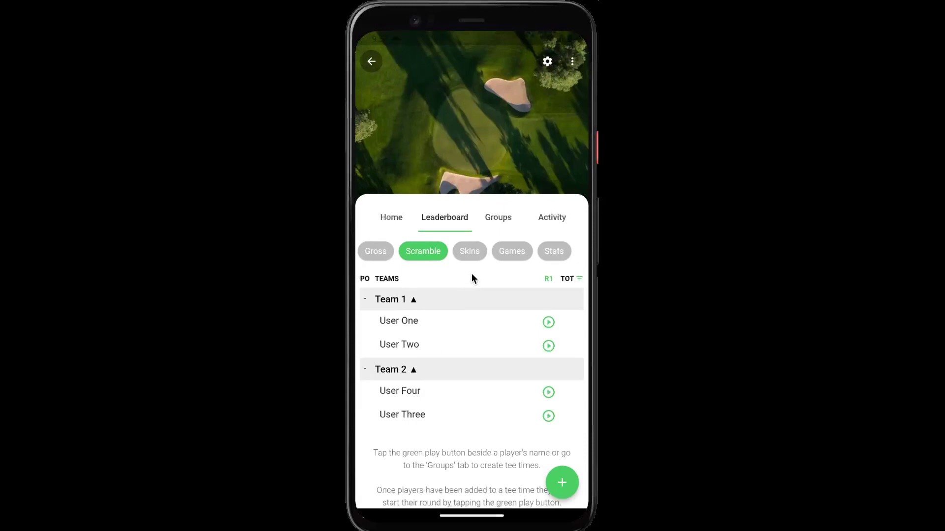
Step: Add a 9:00 AM tee time group with User One and User Two
{"action": "left_click", "coordinate": [497, 216]}
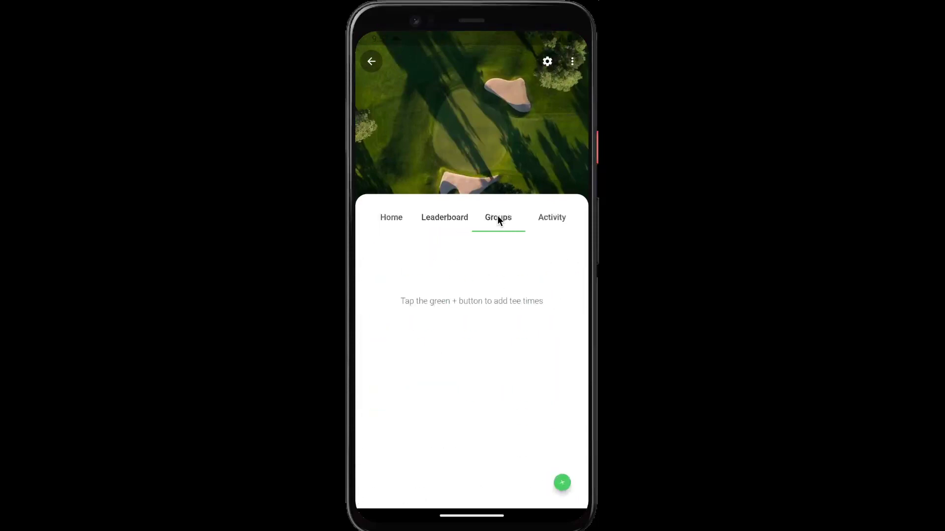
{"action": "left_click", "coordinate": [560, 484]}
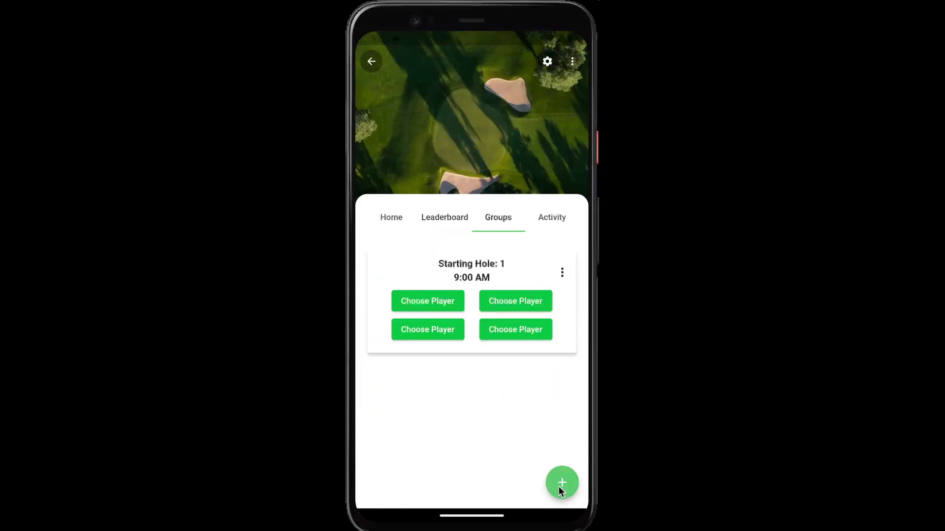
{"action": "left_click", "coordinate": [447, 303]}
{"action": "left_click", "coordinate": [416, 149]}
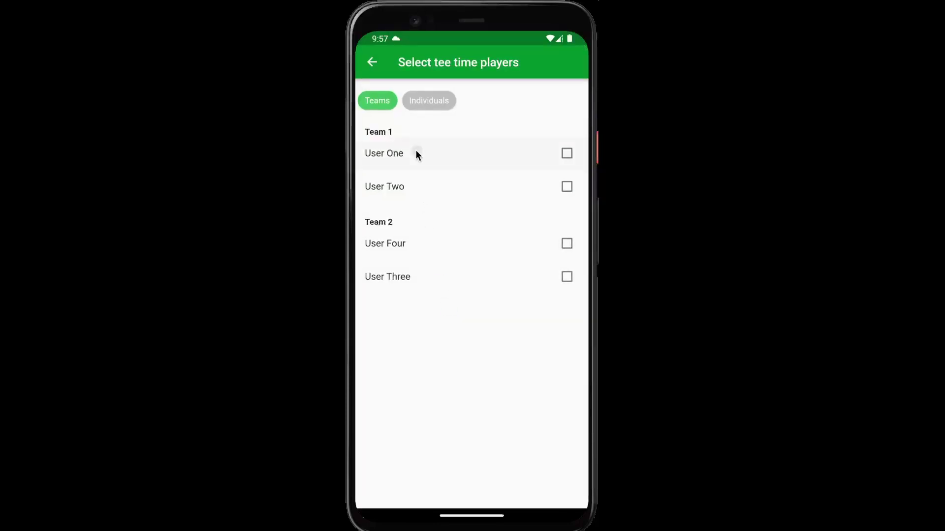
{"action": "left_click", "coordinate": [412, 187]}
{"action": "left_click", "coordinate": [563, 64]}
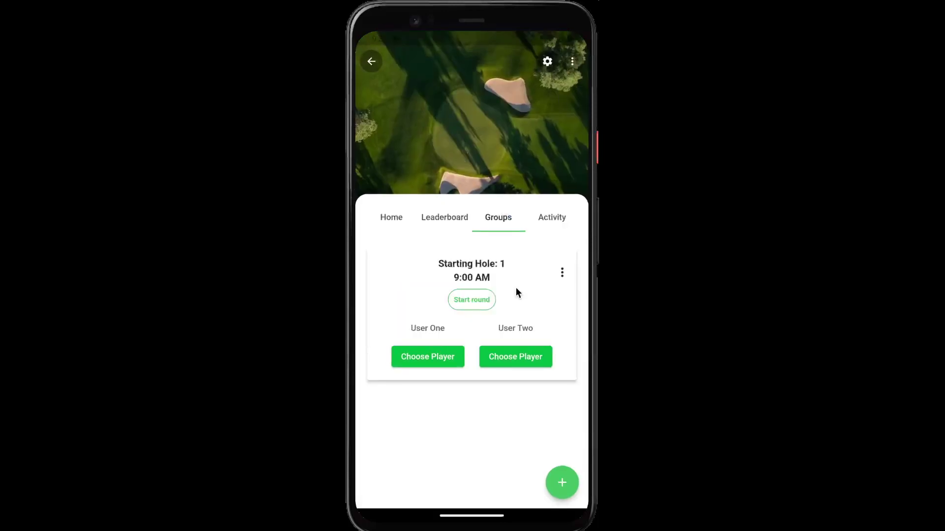
Step: Add a 9:08 AM tee time group with User Four and User Three
{"action": "left_click", "coordinate": [561, 483]}
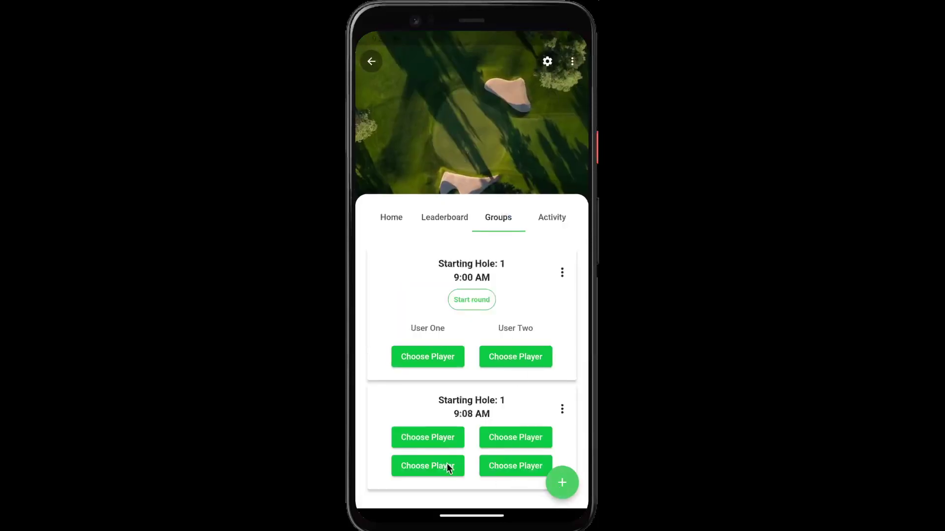
{"action": "left_click", "coordinate": [433, 442]}
{"action": "left_click", "coordinate": [420, 264]}
{"action": "left_click", "coordinate": [412, 294]}
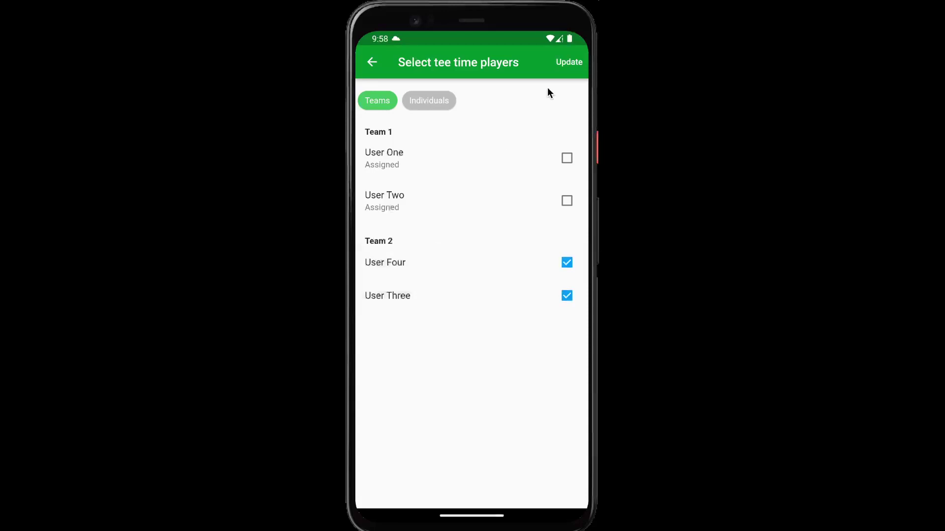
{"action": "left_click", "coordinate": [566, 62]}
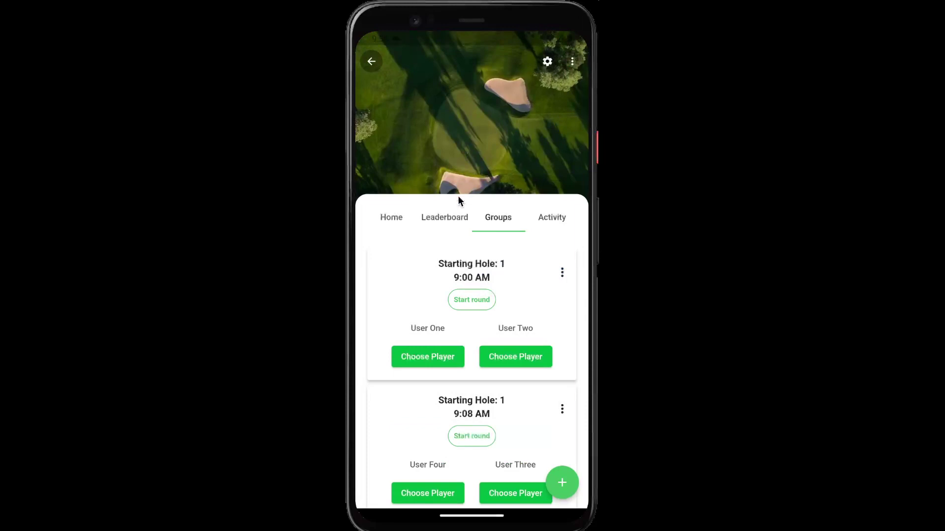
{"action": "left_click", "coordinate": [439, 211]}
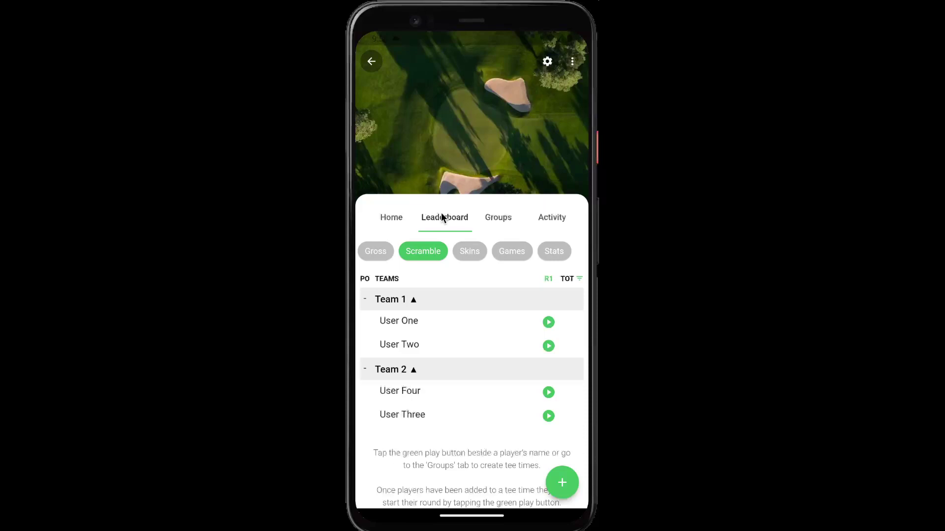
Step: Record a hole 1 score of 5 for Team 1
{"action": "left_click", "coordinate": [548, 322]}
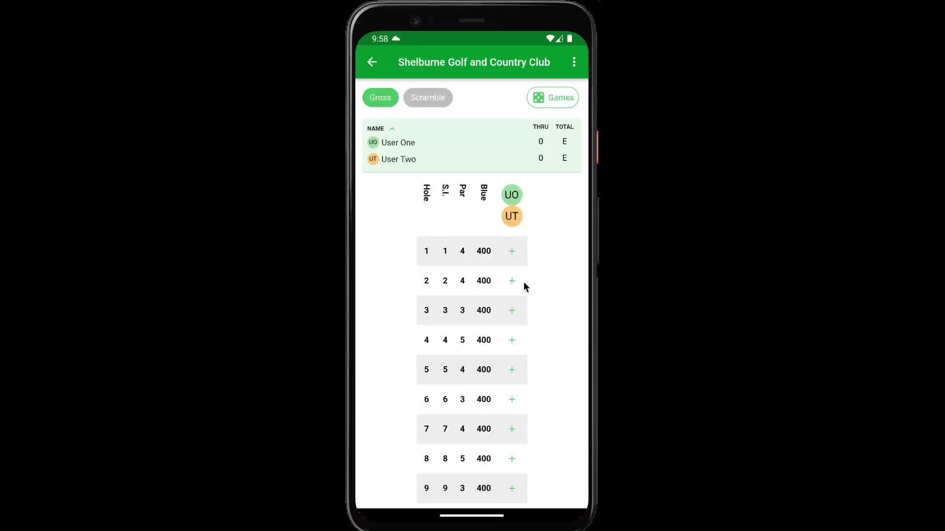
{"action": "left_click", "coordinate": [511, 252]}
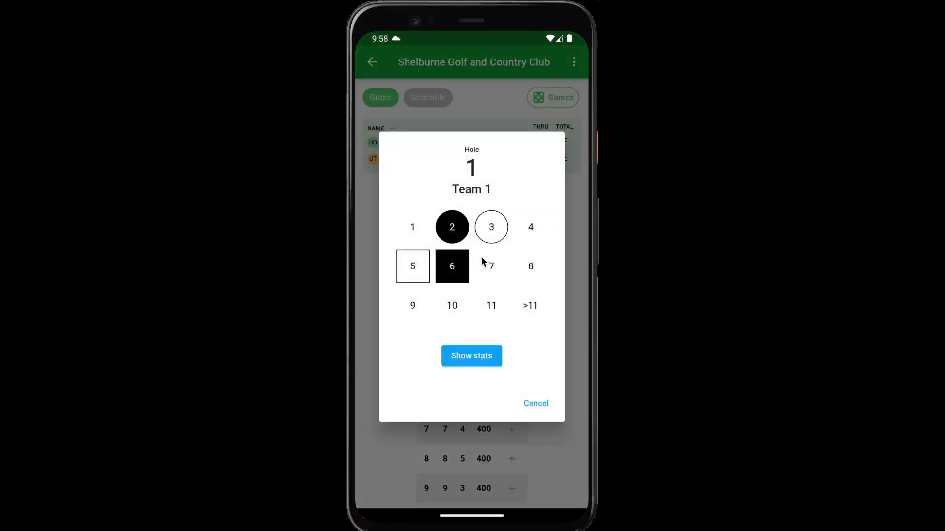
{"action": "left_click", "coordinate": [423, 269]}
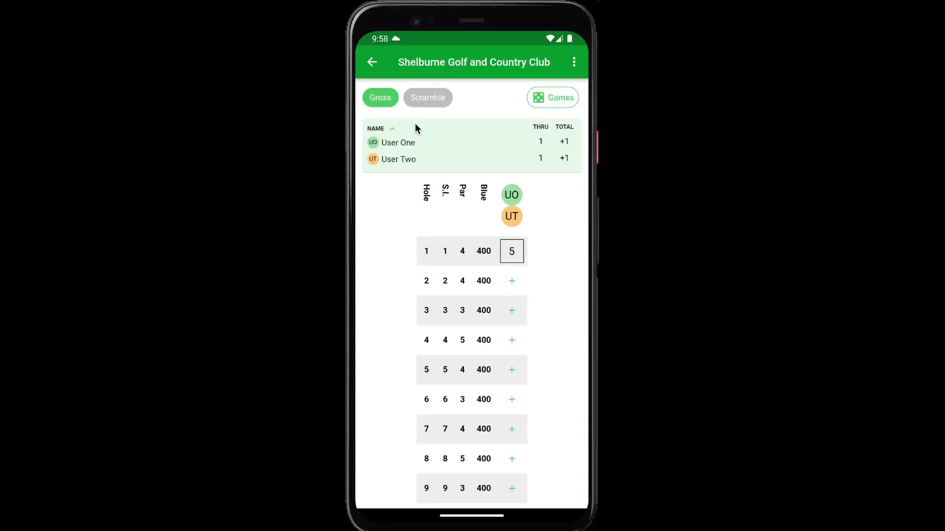
{"action": "left_click", "coordinate": [370, 58]}
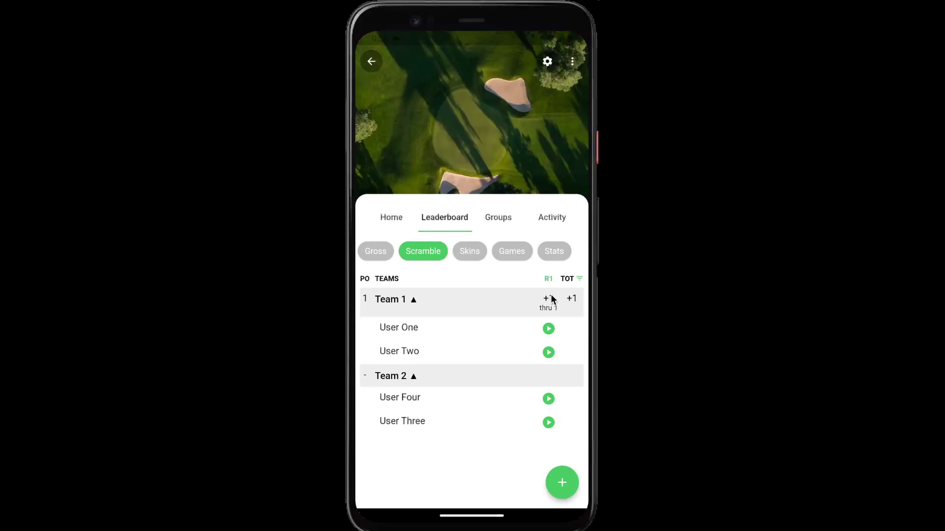
Step: Record a hole 1 score of 3 for Team 2, putting it at -1
{"action": "left_click", "coordinate": [548, 399]}
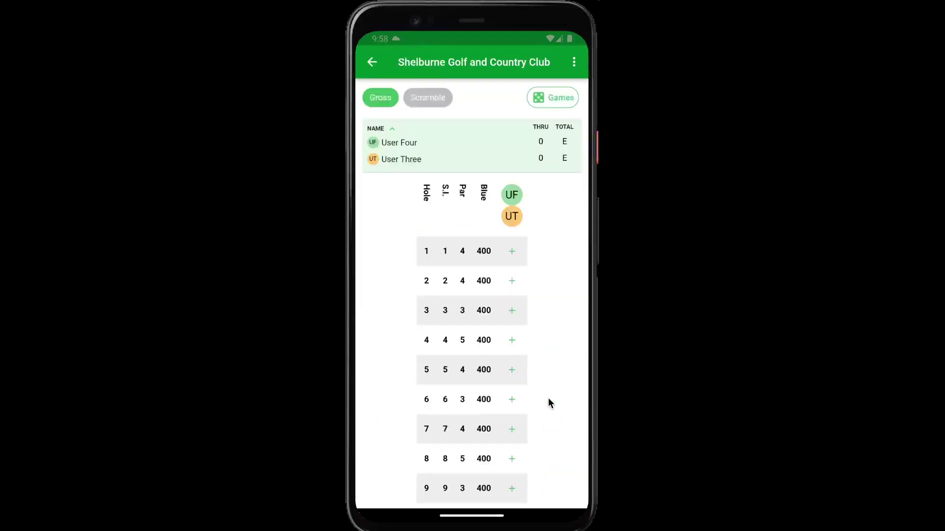
{"action": "left_click", "coordinate": [512, 253]}
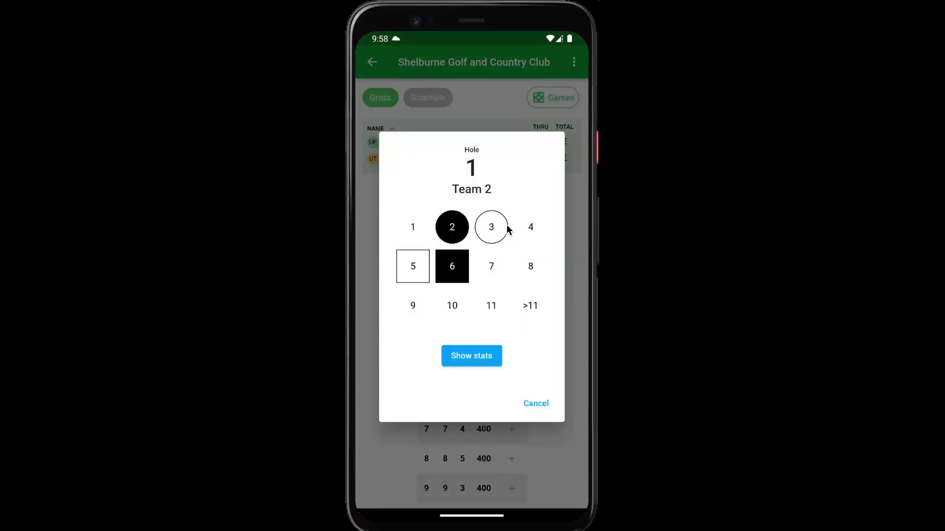
{"action": "left_click", "coordinate": [507, 228]}
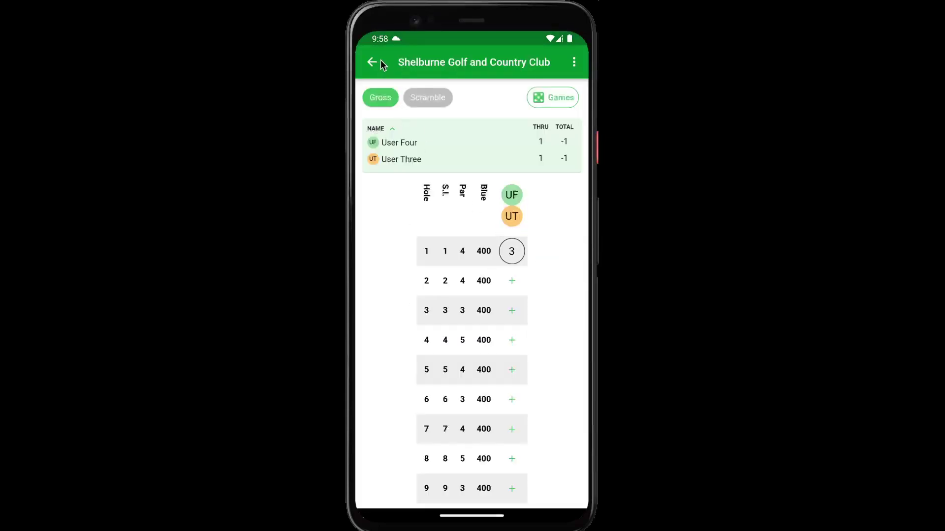
{"action": "left_click", "coordinate": [374, 62]}
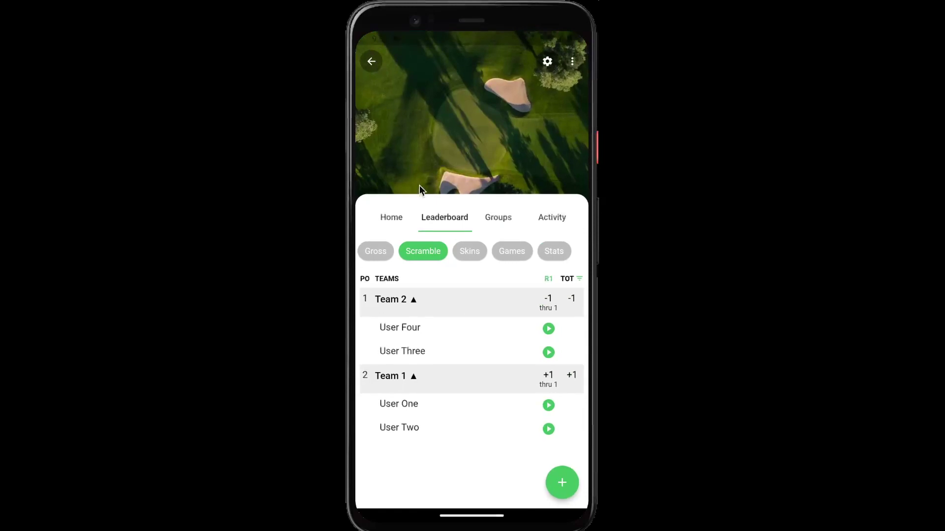